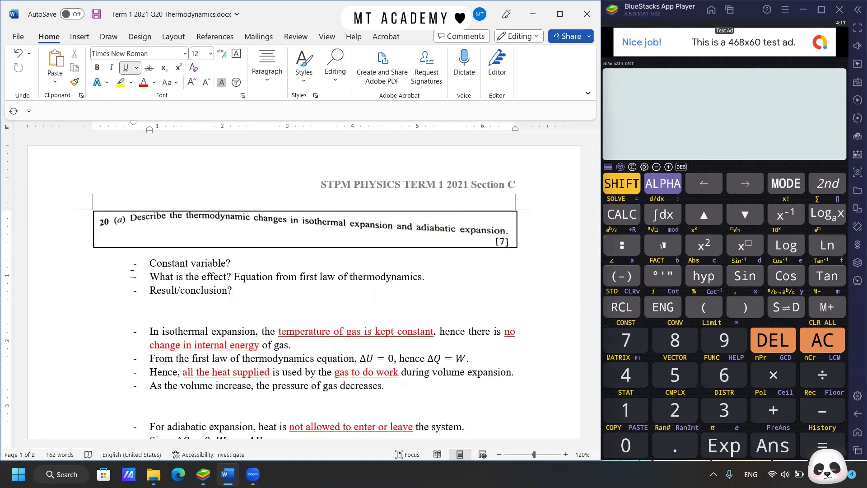
- Below p₁V₁ = nRT₁ in part (b), insert the equation (1.013 × 10⁵)(0.125) = (3.5)(8.31)T₁
{"action": "scroll", "coordinate": [132, 274], "scroll_direction": "down", "scroll_amount": 1}
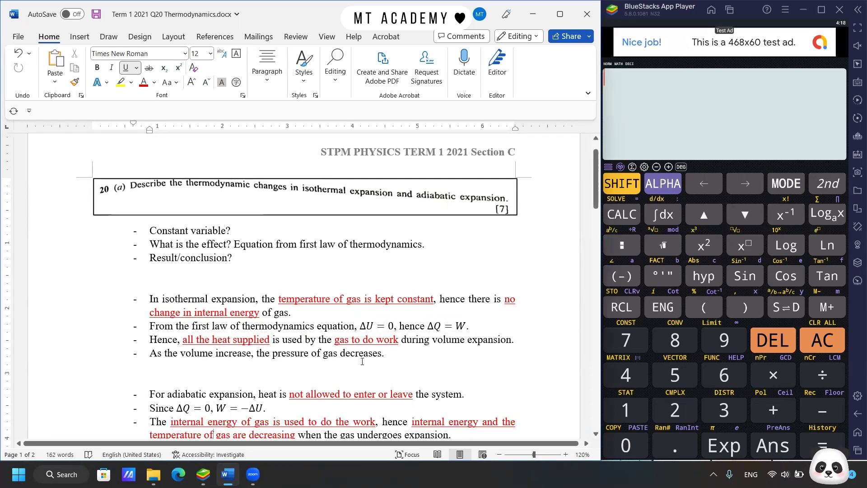
{"action": "scroll", "coordinate": [362, 361], "scroll_direction": "down", "scroll_amount": 3}
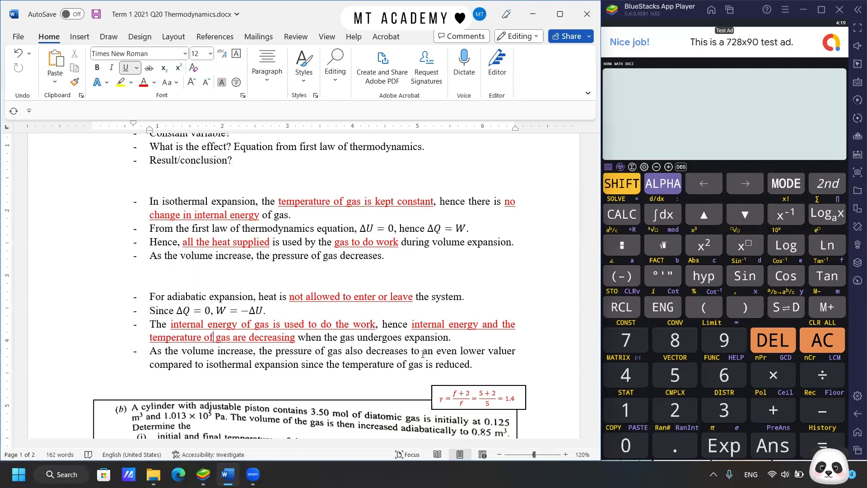
{"action": "scroll", "coordinate": [366, 359], "scroll_direction": "down", "scroll_amount": 5}
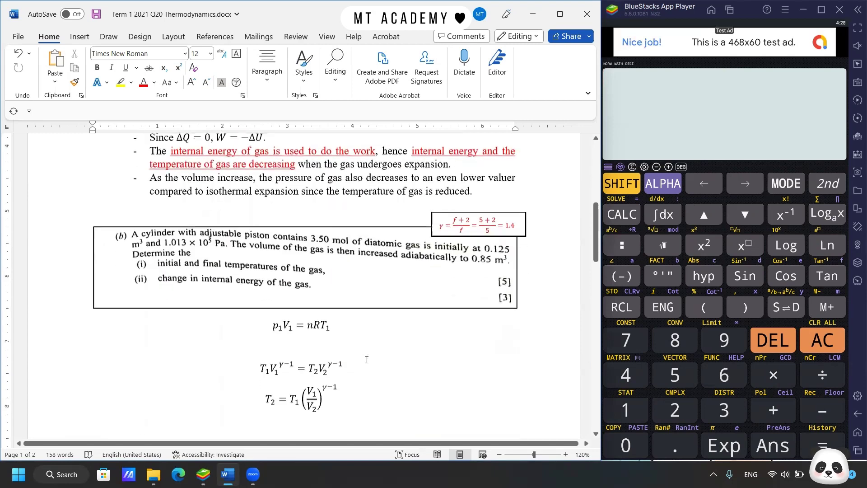
{"action": "left_click", "coordinate": [367, 359]}
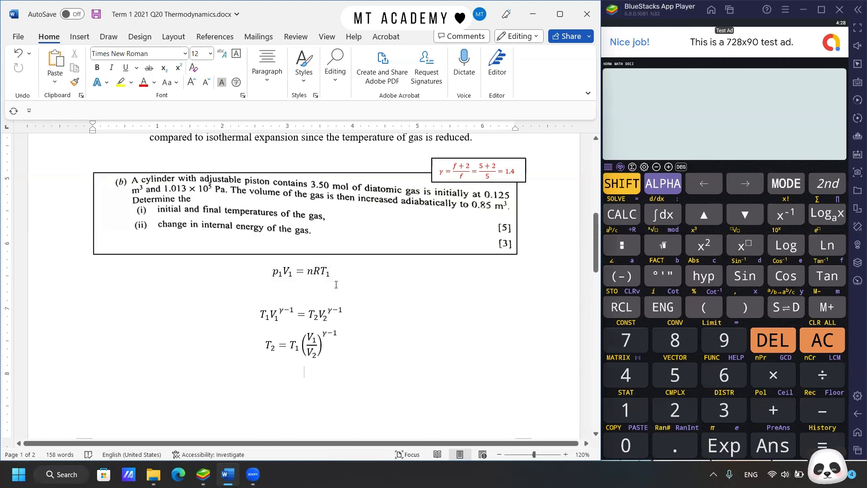
{"action": "left_click", "coordinate": [336, 273]}
{"action": "key", "text": "Return"}
{"action": "key", "text": "alt+equal"}
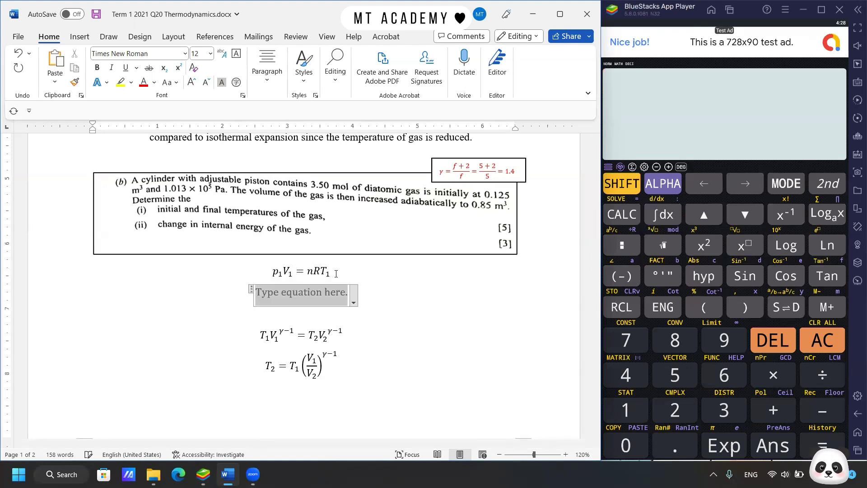
{"action": "type", "text": "(1.0"}
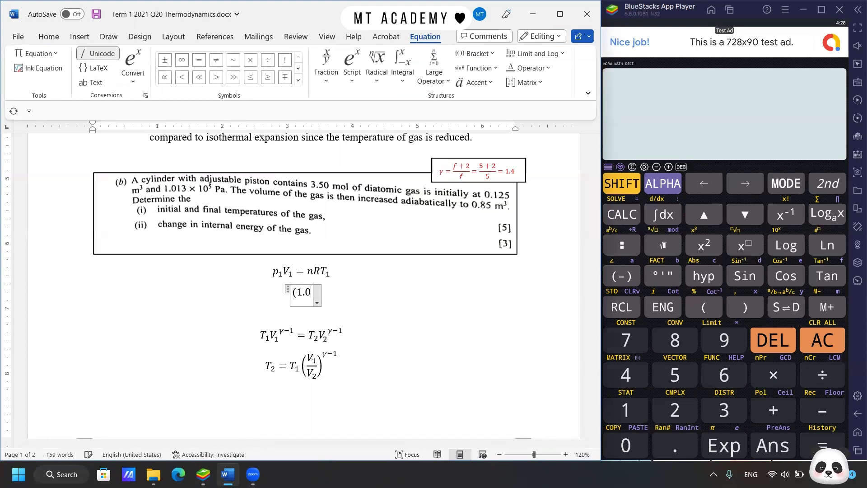
{"action": "type", "text": "13\times 10^"}
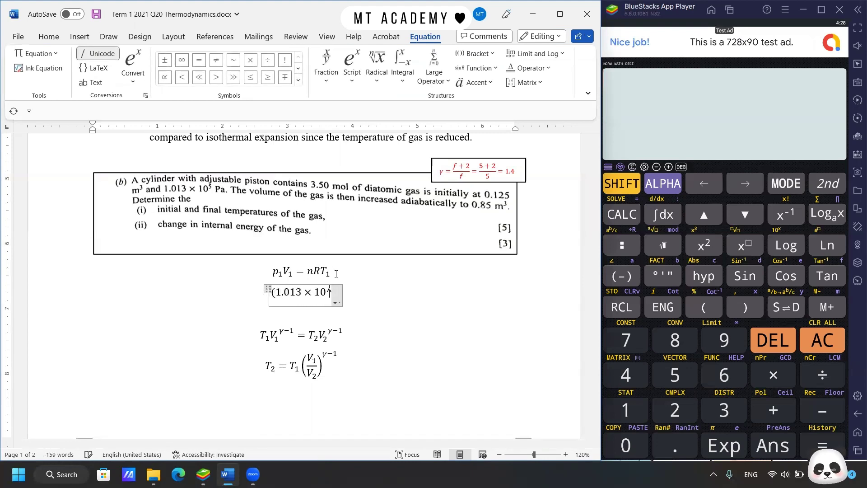
{"action": "type", "text": "5)("}
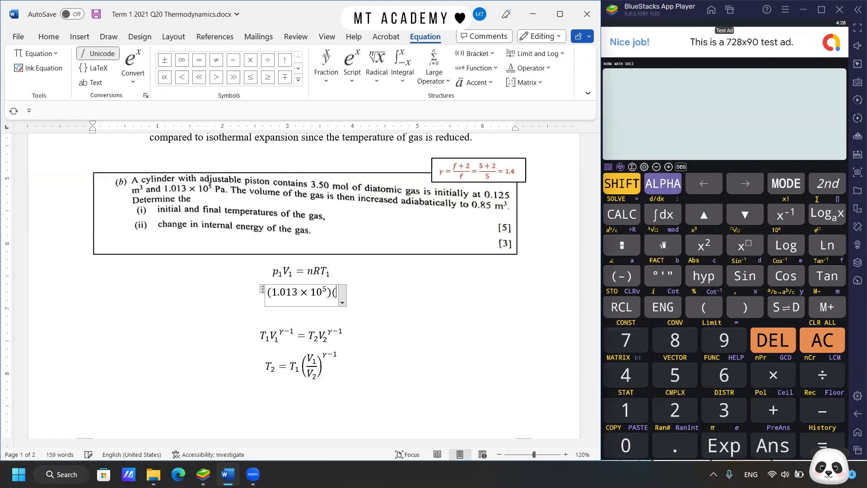
{"action": "type", "text": "0.12"}
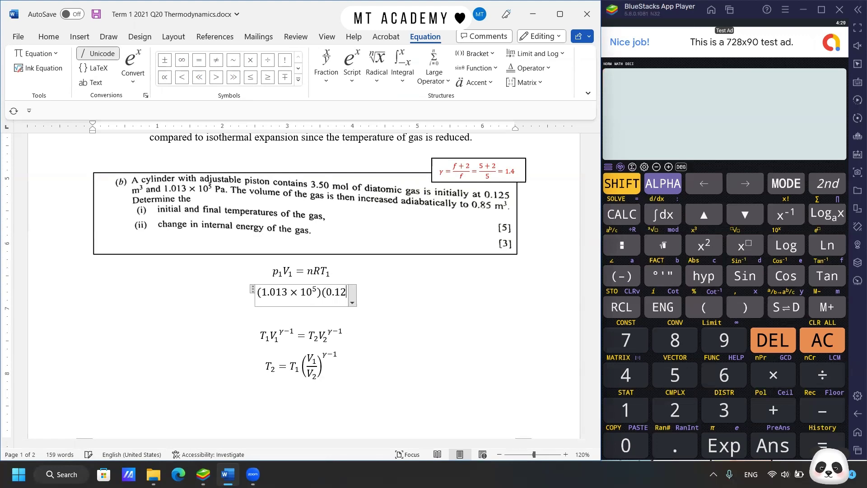
{"action": "type", "text": "5)="}
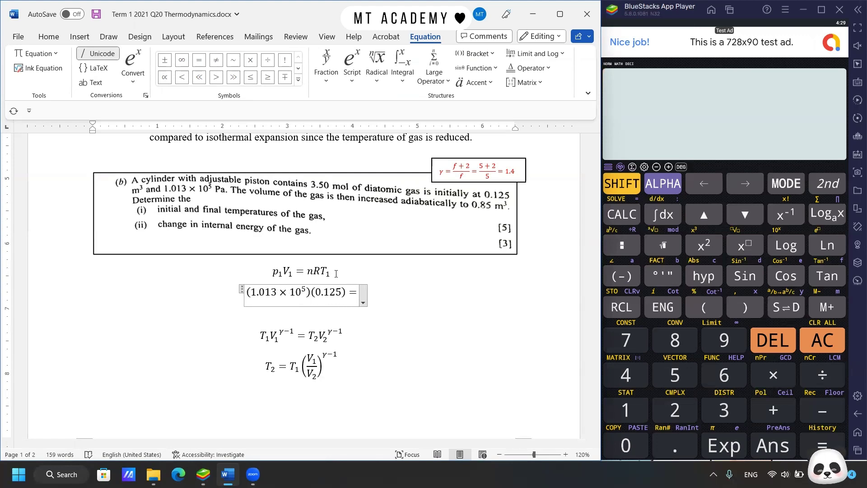
{"action": "type", "text": "(3.5)("}
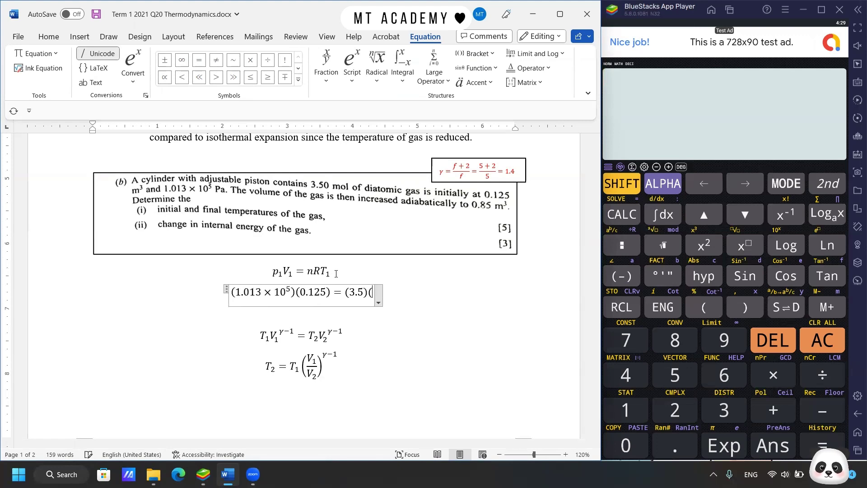
{"action": "type", "text": "8.31)T"}
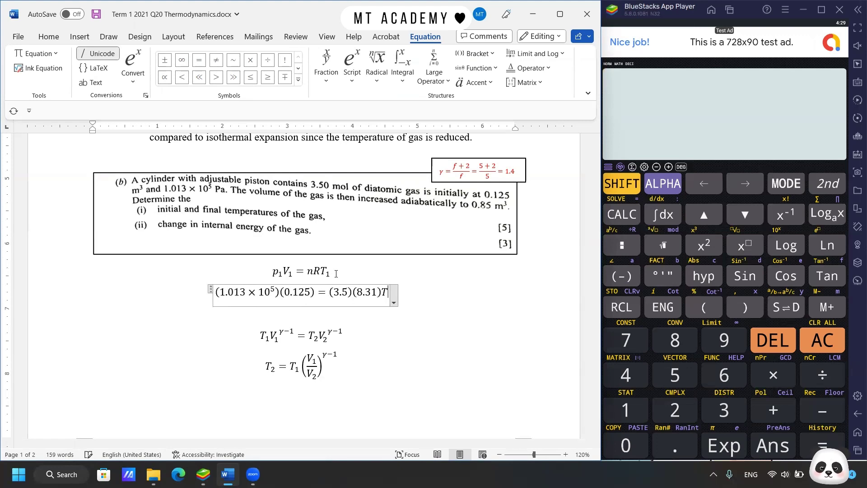
{"action": "type", "text": "_1"}
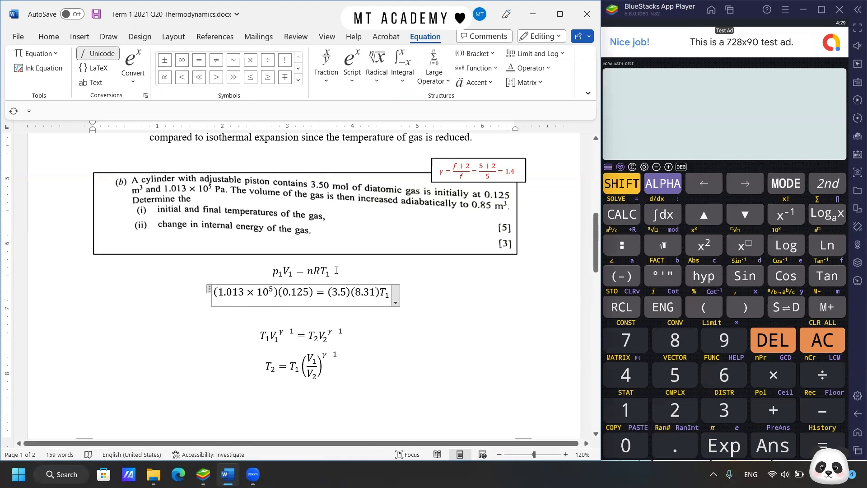
- Switch to the BlueStacks calculator and evaluate 1.013E5 × 0.125 ÷ 3.5 ÷ 8.31
{"action": "left_click", "coordinate": [628, 411]}
{"action": "left_click", "coordinate": [628, 444]}
{"action": "left_click", "coordinate": [630, 413]}
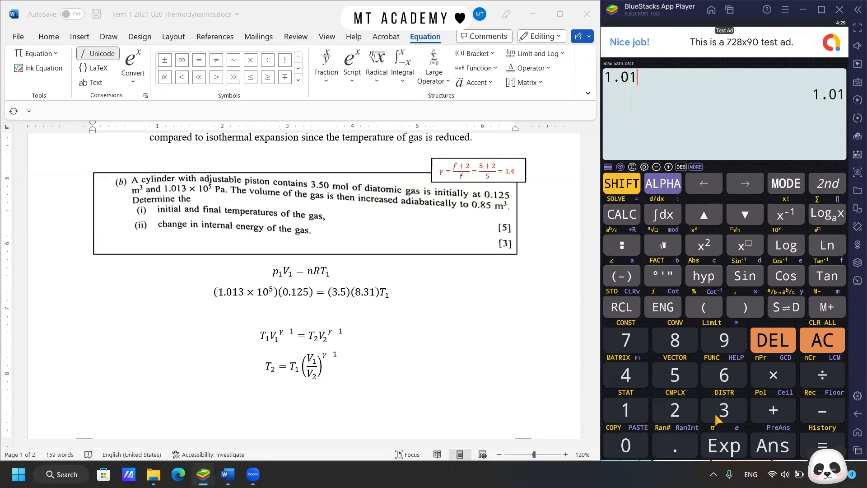
{"action": "left_click", "coordinate": [719, 413]}
{"action": "left_click", "coordinate": [723, 445]}
{"action": "type", "text": "5*0.125/3.5/"}
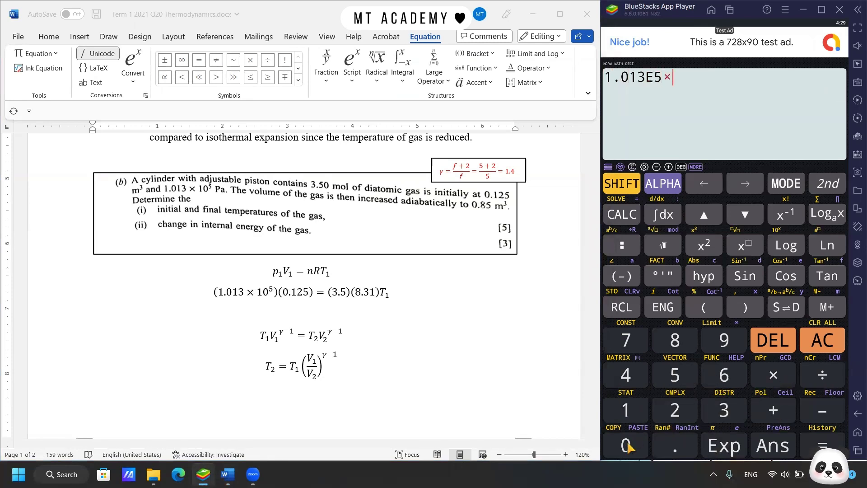
{"action": "type", "text": "8.31"}
{"action": "key", "text": "Return"}
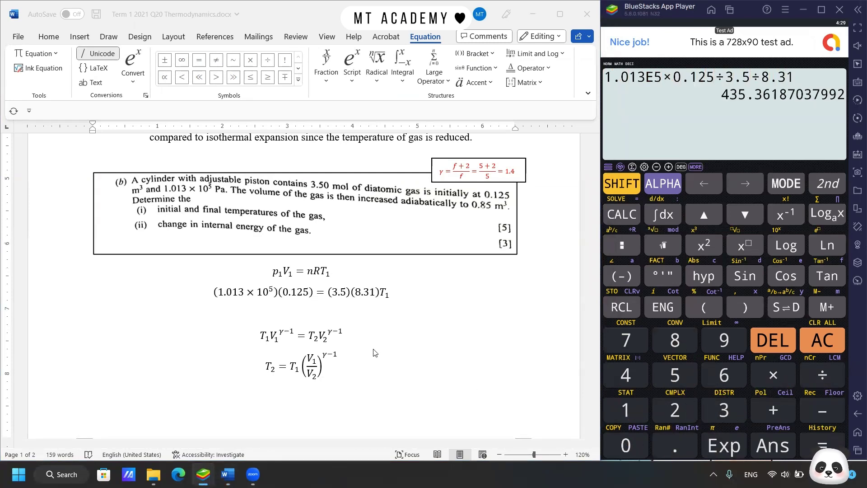
- Back in the Word document, insert the equation T₁ = 435 K below the substituted gas-law line
{"action": "left_click", "coordinate": [413, 292]}
{"action": "key", "text": "Return"}
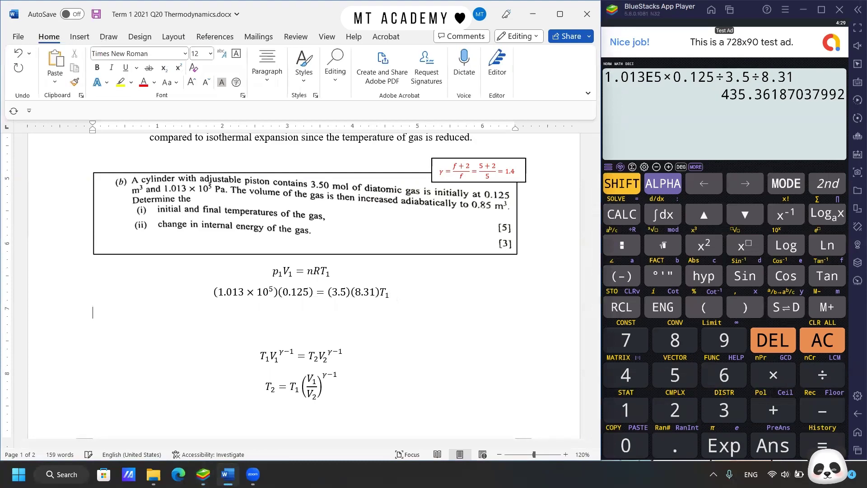
{"action": "key", "text": "alt+equal"}
{"action": "type", "text": "T_1"}
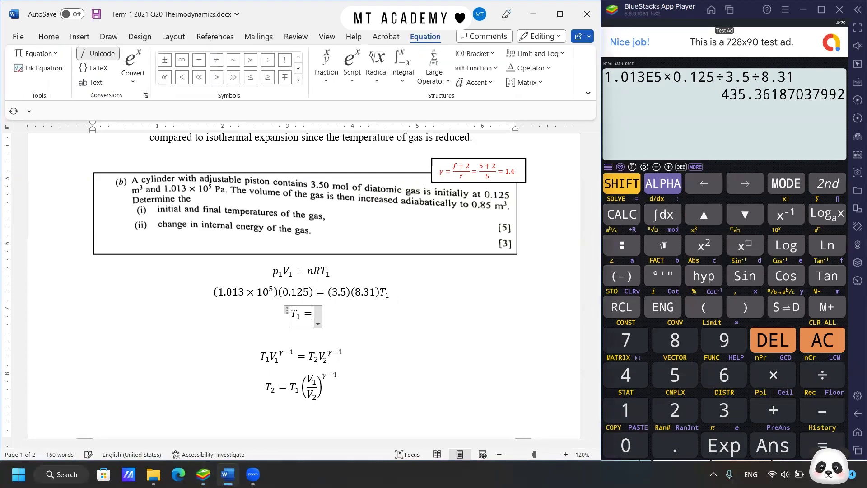
{"action": "type", "text": "435 K"}
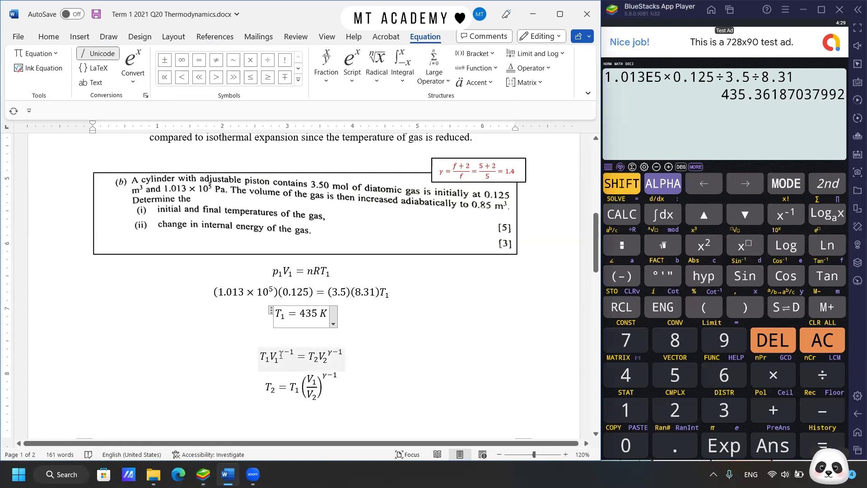
- Evaluate the volume ratio 0.125 ÷ 0.85 on the BlueStacks calculator
{"action": "scroll", "coordinate": [271, 354], "scroll_direction": "down", "scroll_amount": 1}
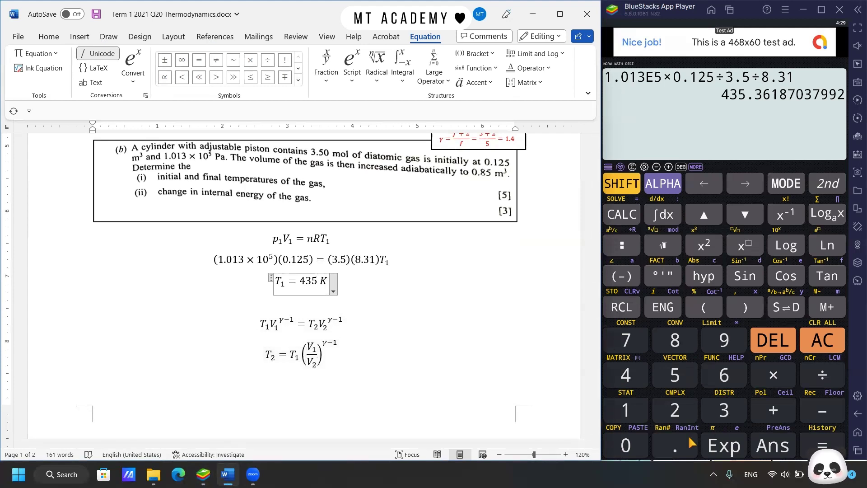
{"action": "left_click", "coordinate": [664, 446]}
{"action": "left_click", "coordinate": [662, 442]}
{"action": "left_click", "coordinate": [630, 411]}
{"action": "left_click", "coordinate": [675, 409]}
{"action": "left_click", "coordinate": [674, 374]}
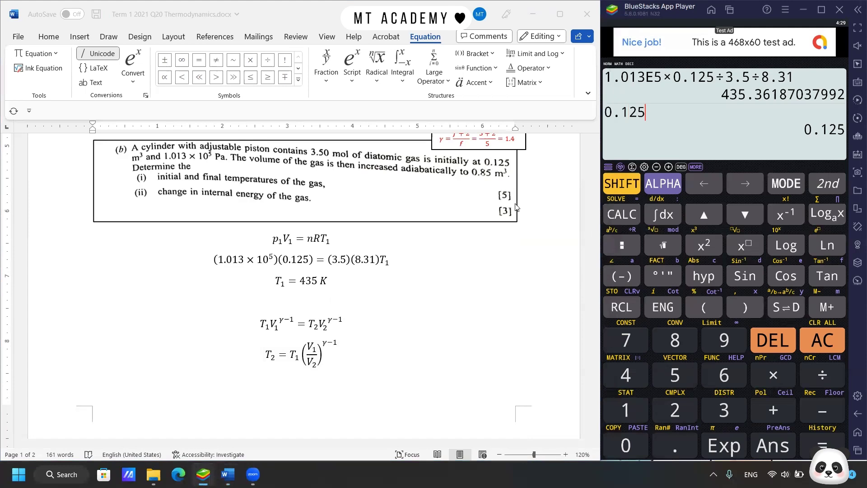
{"action": "left_click", "coordinate": [822, 375]}
{"action": "left_click", "coordinate": [650, 439]}
{"action": "left_click", "coordinate": [665, 437]}
{"action": "left_click", "coordinate": [675, 339]}
{"action": "left_click", "coordinate": [675, 375]}
{"action": "left_click", "coordinate": [813, 445]}
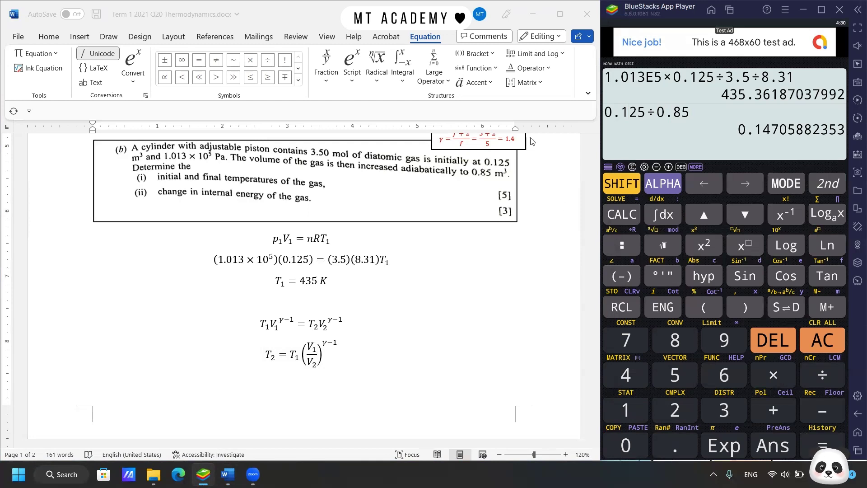
- Raise the calculator's previous answer to the power 0.4 and multiply it by 435
{"action": "left_click", "coordinate": [742, 245]}
{"action": "left_click", "coordinate": [626, 445]}
{"action": "left_click", "coordinate": [674, 445]}
{"action": "left_click", "coordinate": [626, 375]}
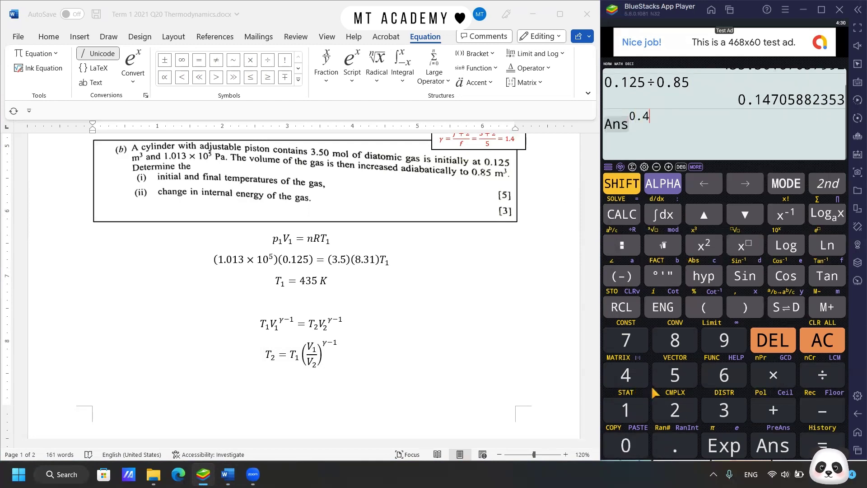
{"action": "left_click", "coordinate": [822, 445]}
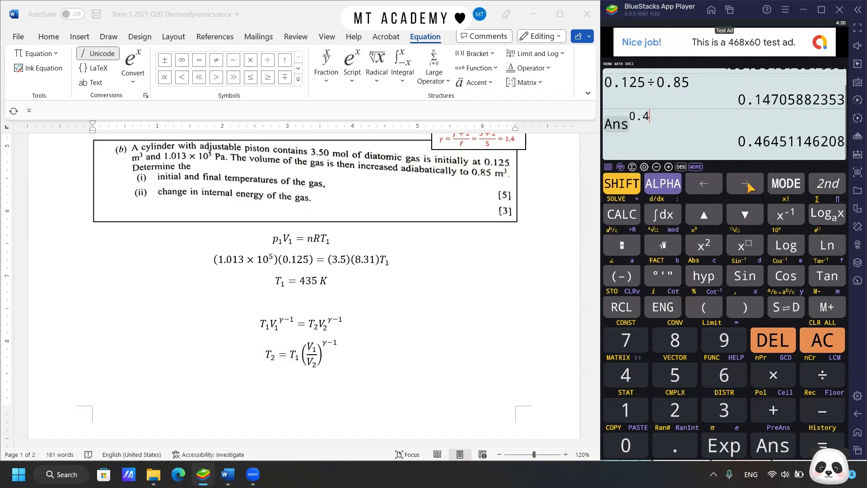
{"action": "left_click", "coordinate": [745, 183]}
{"action": "left_click", "coordinate": [772, 375]}
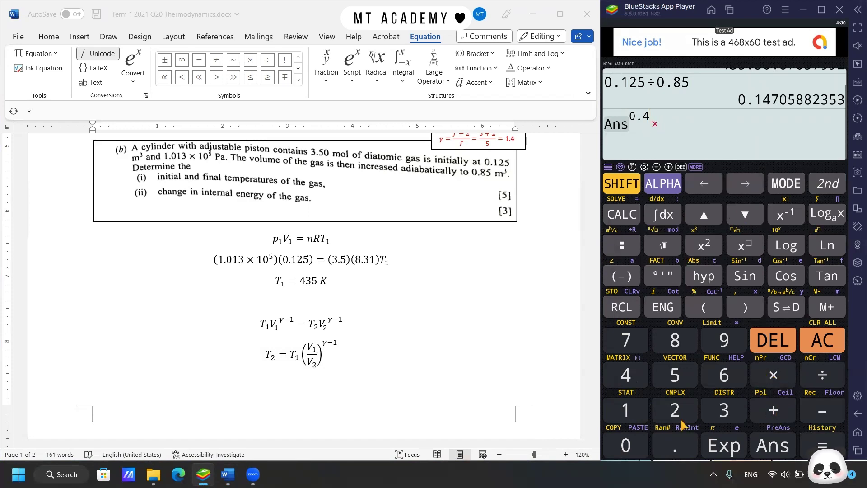
{"action": "left_click", "coordinate": [626, 375]}
{"action": "left_click", "coordinate": [724, 409]}
{"action": "left_click", "coordinate": [674, 375]}
{"action": "left_click", "coordinate": [822, 444]}
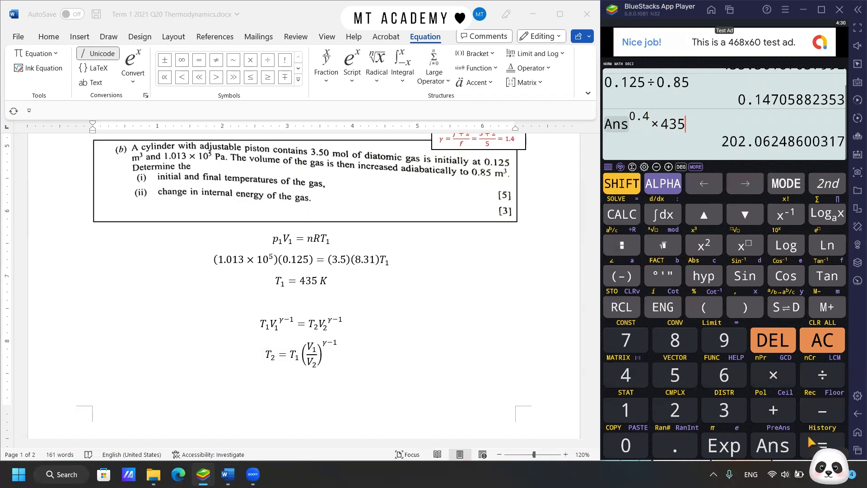
- In the Word document, insert the equation T₂ = 202K below the T₂ formula
{"action": "left_click", "coordinate": [362, 353]}
{"action": "left_click", "coordinate": [362, 353]}
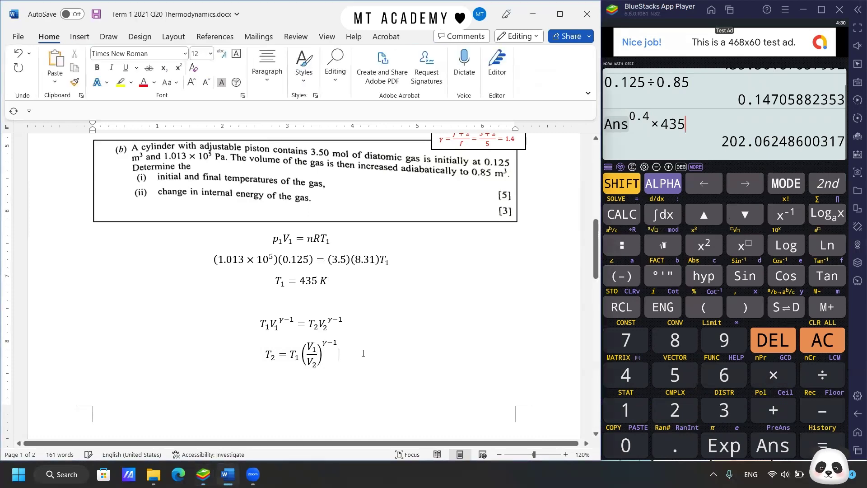
{"action": "key", "text": "Return"}
{"action": "key", "text": "alt+equal"}
{"action": "type", "text": "T"}
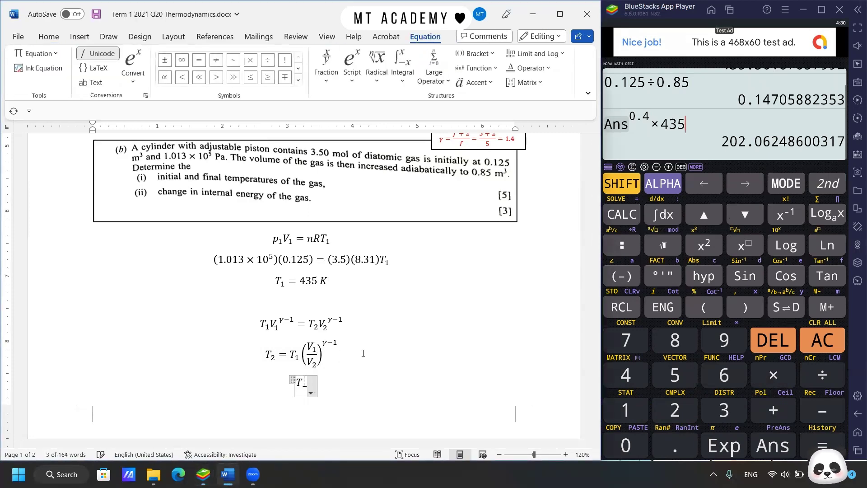
{"action": "type", "text": "_2 = 202K"}
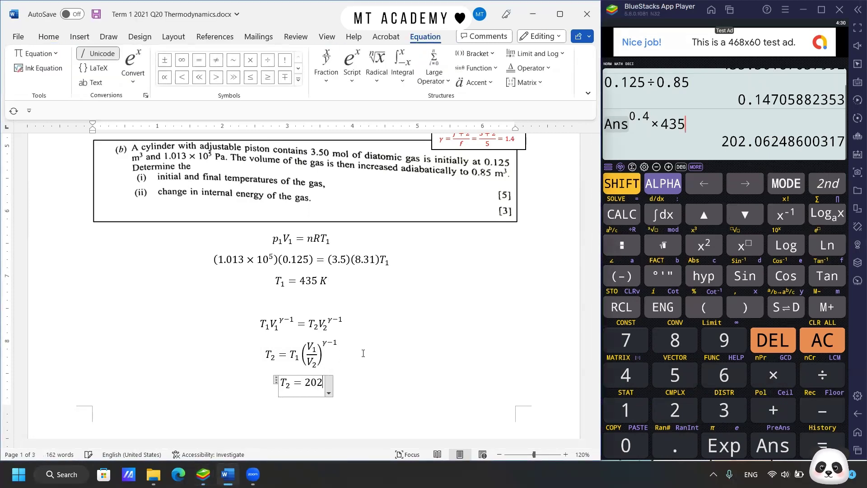
{"action": "key", "text": "Right"}
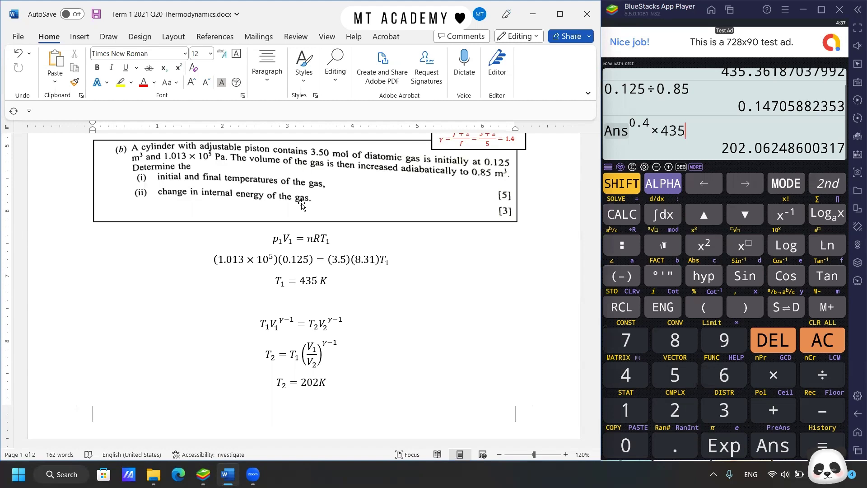
- Complete the unfinished ΔU equation on page 2 with the substituted values 5/2 (3.5)(8.31)(202 − 435)
{"action": "scroll", "coordinate": [301, 204], "scroll_direction": "down", "scroll_amount": 7}
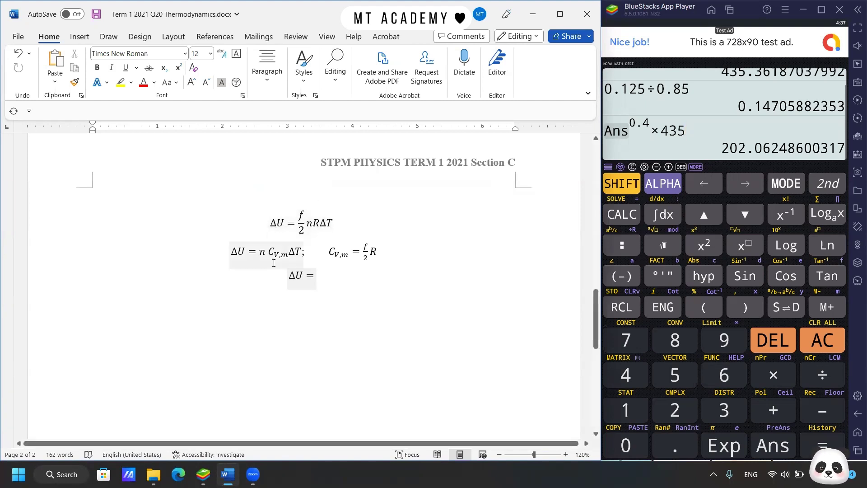
{"action": "left_click", "coordinate": [346, 280]}
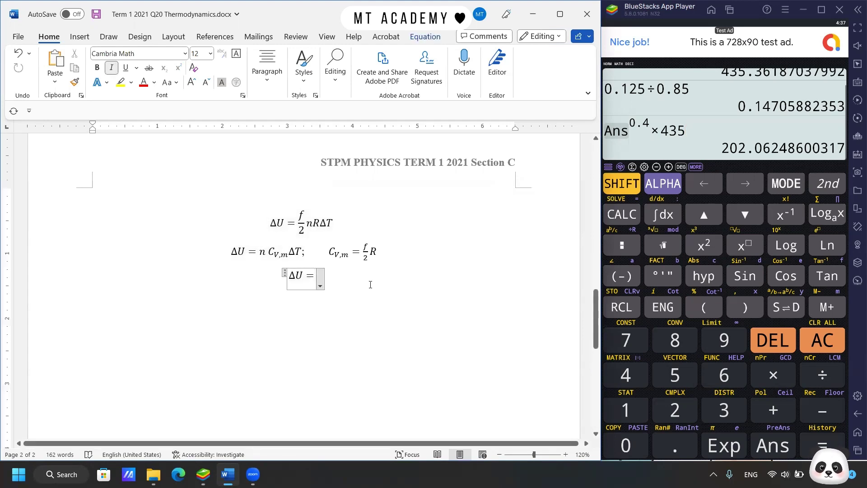
{"action": "type", "text": "5/2"}
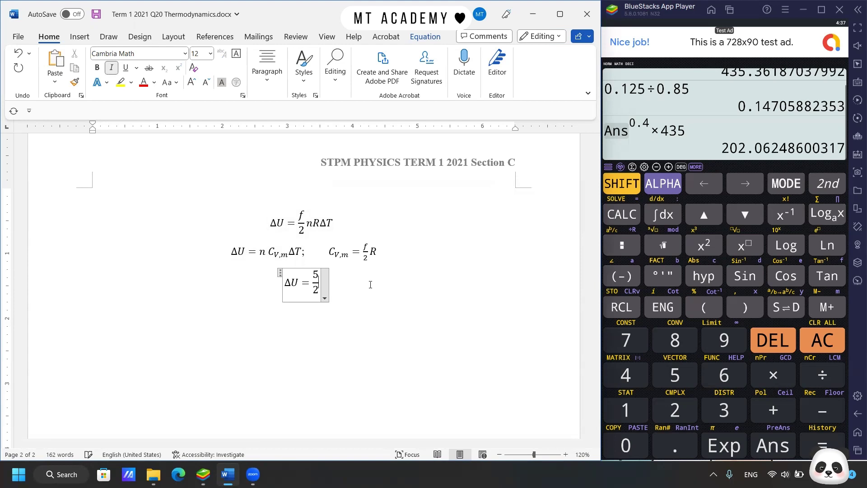
{"action": "type", "text": "(3.5)(8"}
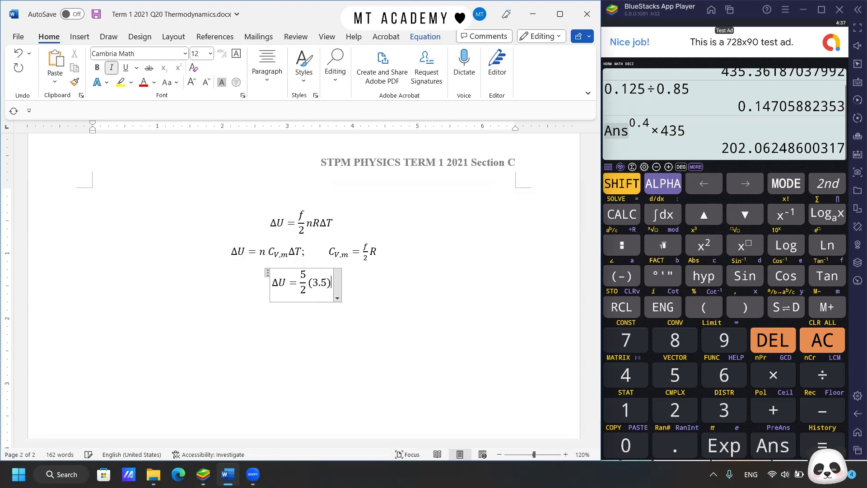
{"action": "type", "text": ".31"}
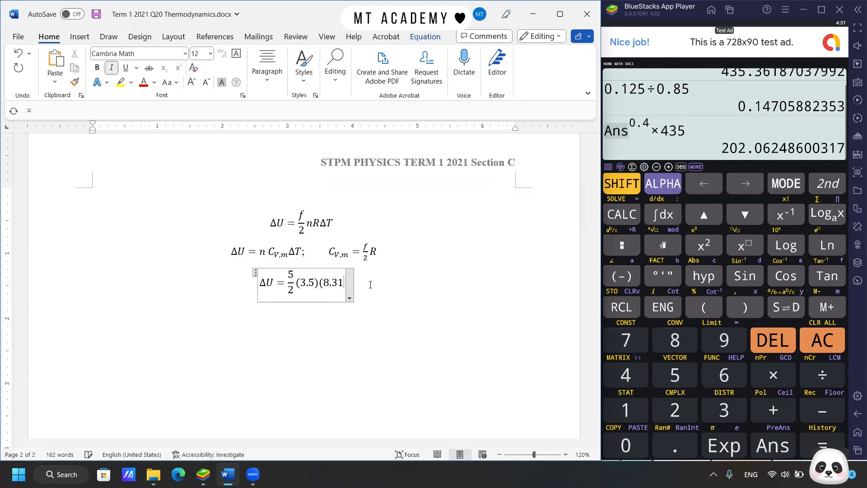
{"action": "type", "text": ")("}
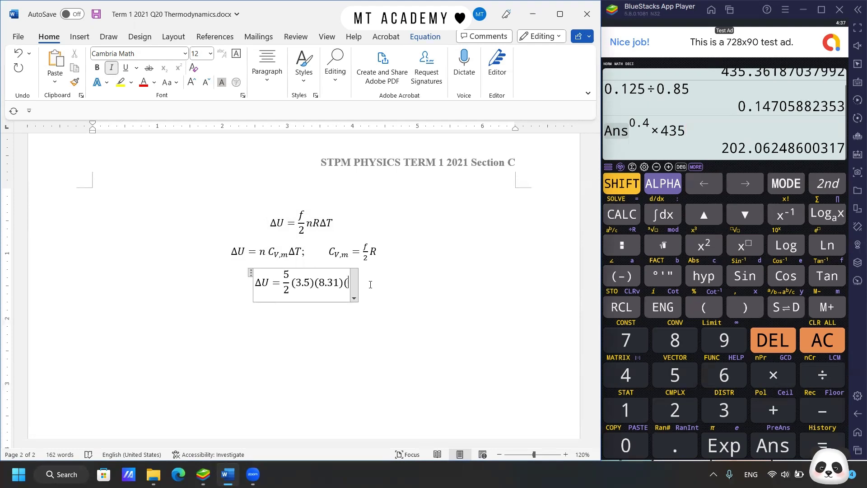
{"action": "type", "text": "202"}
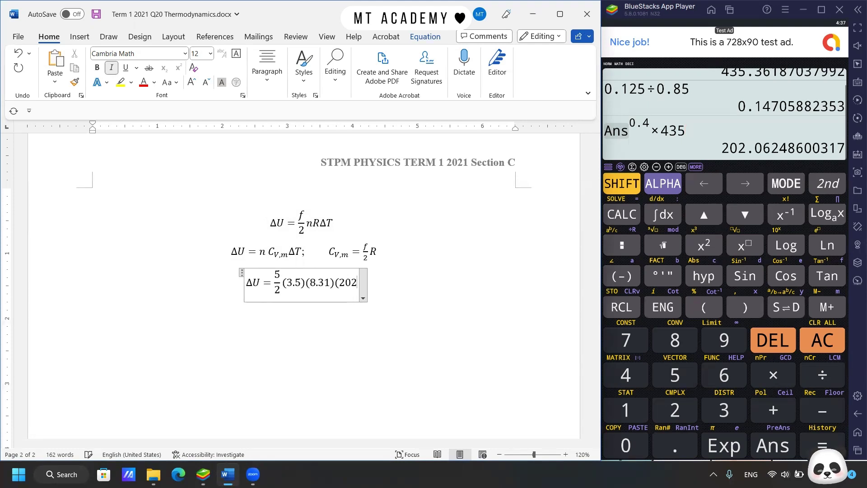
{"action": "type", "text": "-435"}
{"action": "type", "text": ")"}
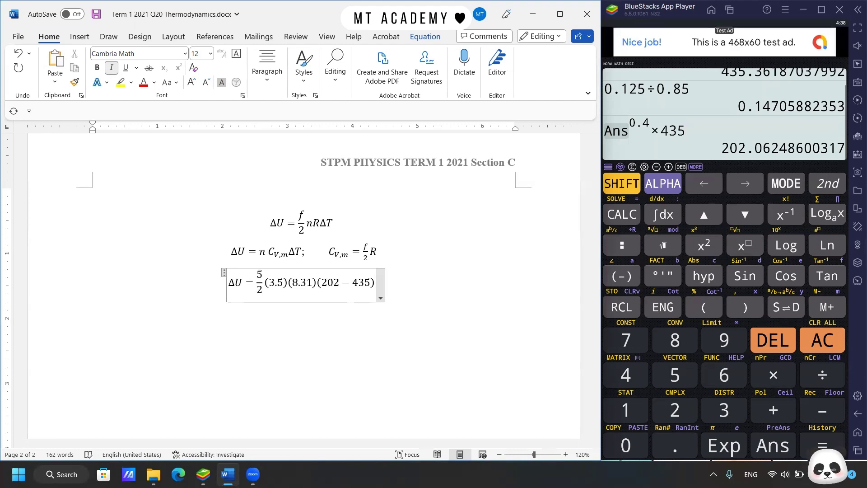
- Evaluate 5 ÷ 2 × 3.5 × 8.31 × (202 − 435) on the BlueStacks calculator
{"action": "scroll", "coordinate": [304, 285], "scroll_direction": "up", "scroll_amount": 15}
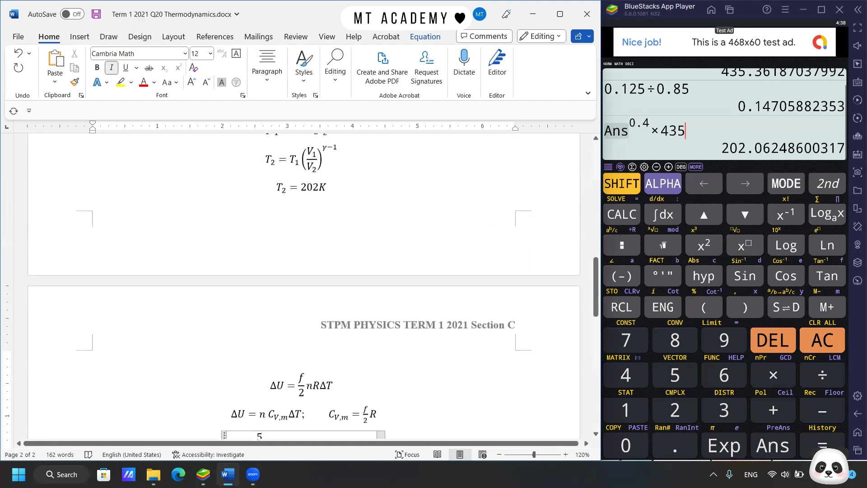
{"action": "scroll", "coordinate": [369, 287], "scroll_direction": "up", "scroll_amount": 2}
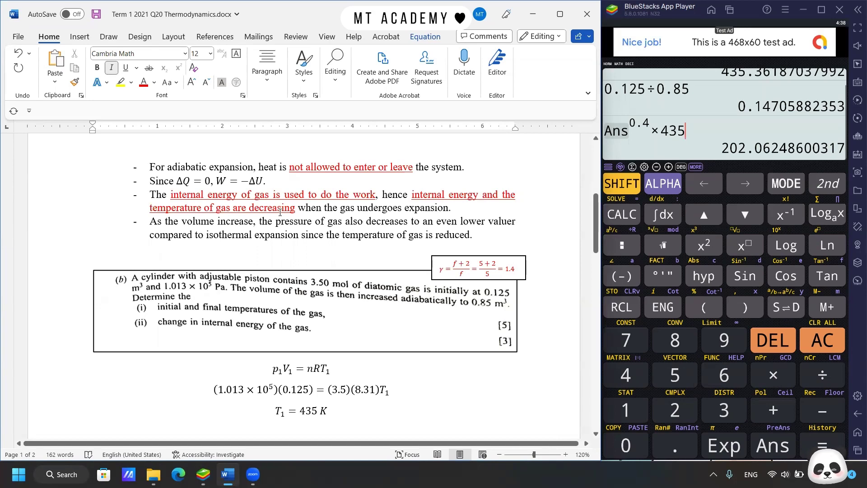
{"action": "scroll", "coordinate": [280, 212], "scroll_direction": "down", "scroll_amount": 12}
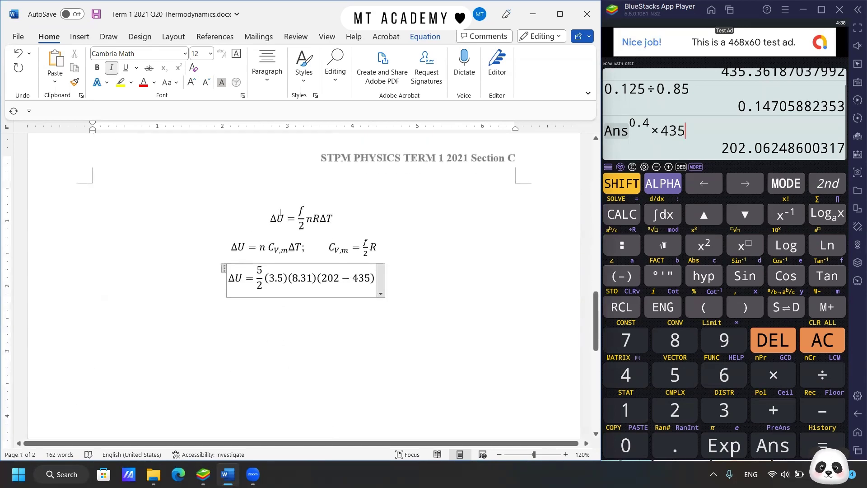
{"action": "scroll", "coordinate": [280, 212], "scroll_direction": "down", "scroll_amount": 1}
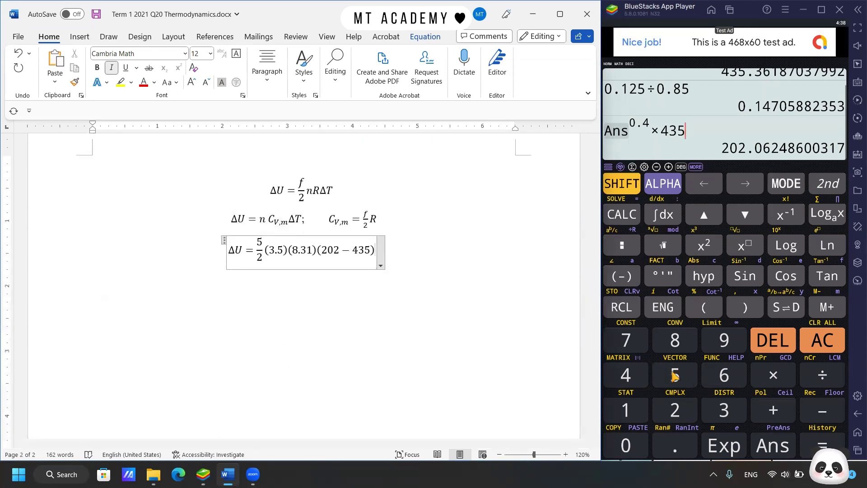
{"action": "left_click", "coordinate": [675, 375]}
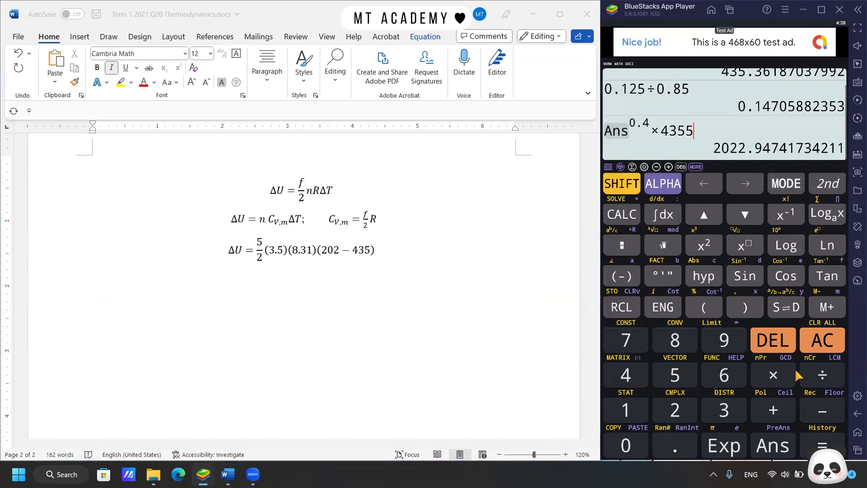
{"action": "left_click", "coordinate": [780, 343]}
{"action": "key", "text": "Return"}
{"action": "type", "text": "5/2*3.5*8.31*("}
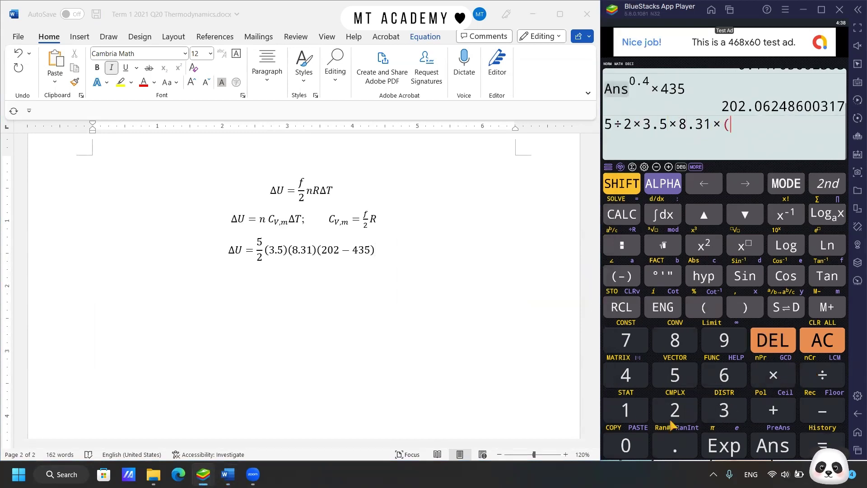
{"action": "type", "text": "202-435)"}
{"action": "key", "text": "Return"}
- Back in the Word document, insert the equation ΔU = −1.69 × 10⁴ J below the substituted ΔU line
{"action": "left_click", "coordinate": [382, 252]}
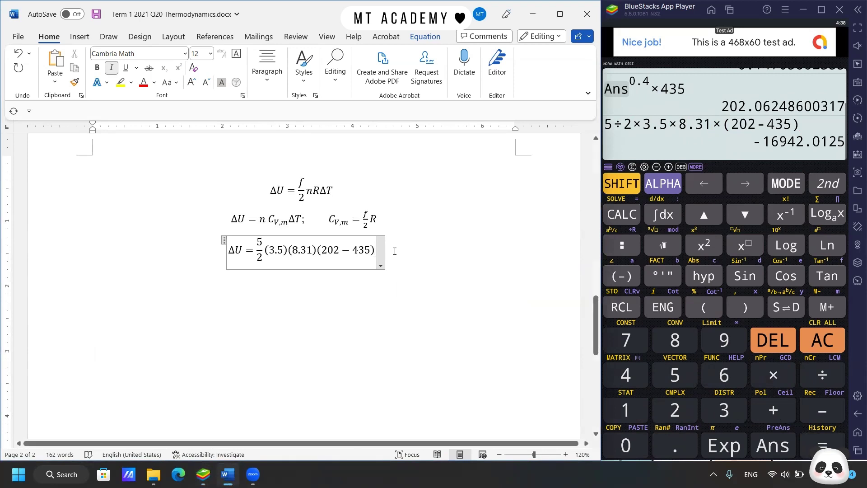
{"action": "left_click", "coordinate": [395, 252]}
{"action": "key", "text": "Return"}
{"action": "key", "text": "alt+equal"}
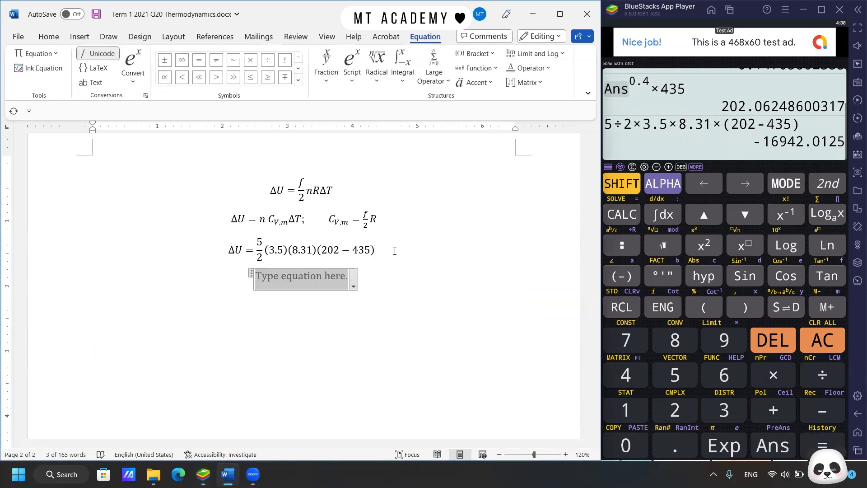
{"action": "type", "text": "\\Delta U=-1.6"}
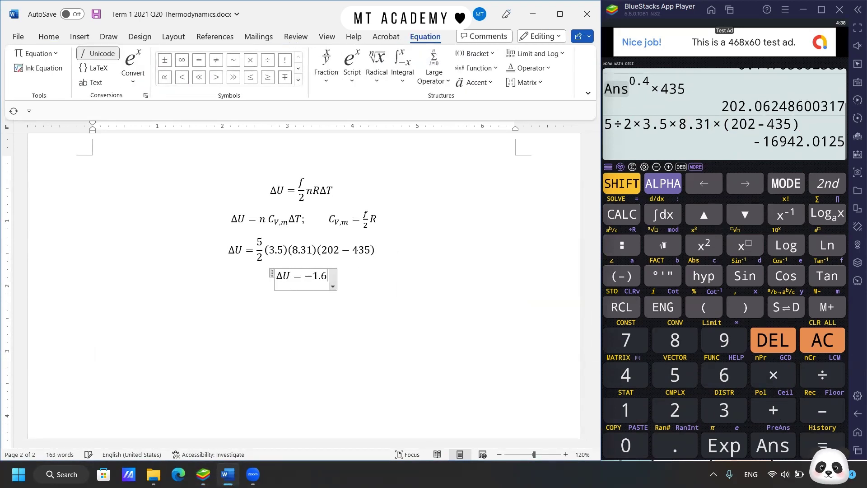
{"action": "type", "text": "9\times 10^4 J"}
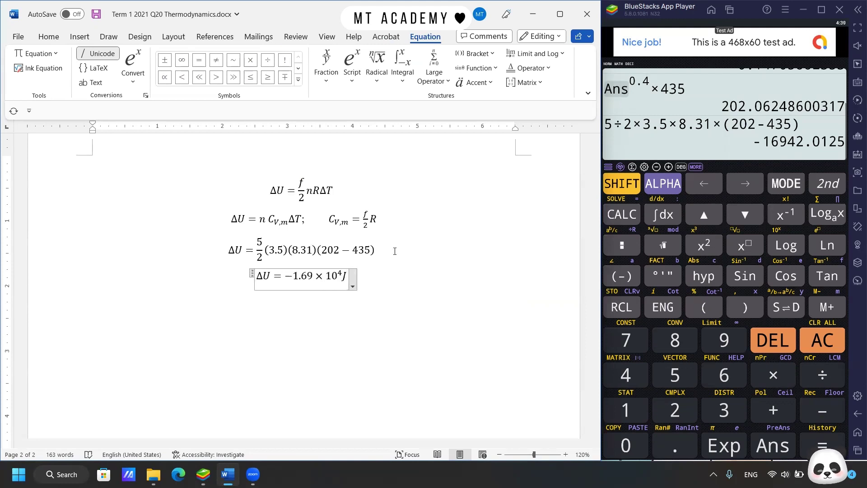
- Add the sentence "The internal energy of gas is decreasing to do work." on a new line below the ΔU result
{"action": "key", "text": "Return"}
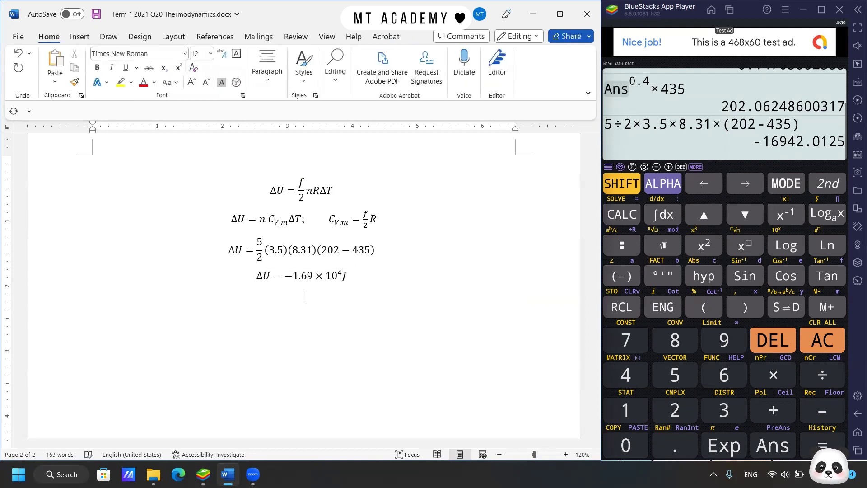
{"action": "type", "text": "The internal energy of gas is"}
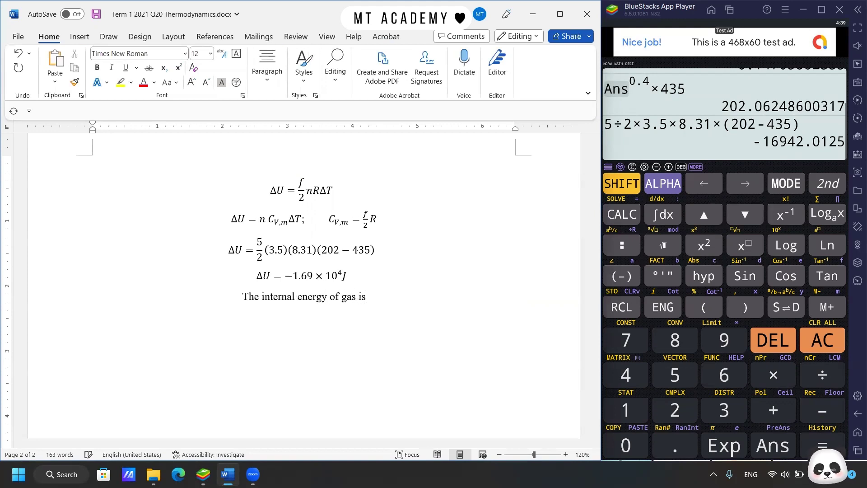
{"action": "type", "text": " decreasing to"}
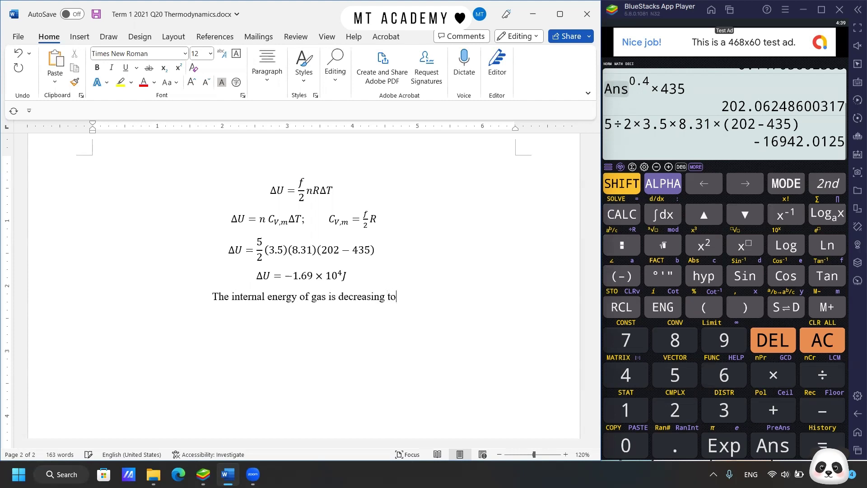
{"action": "type", "text": " do work."}
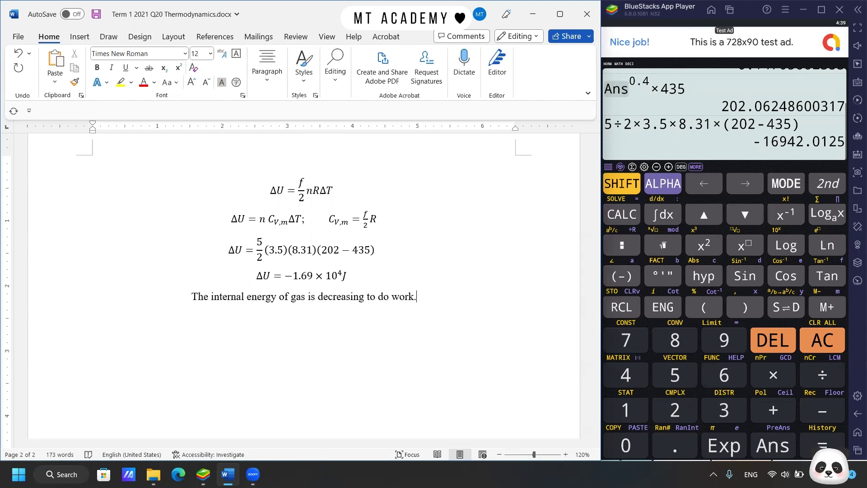